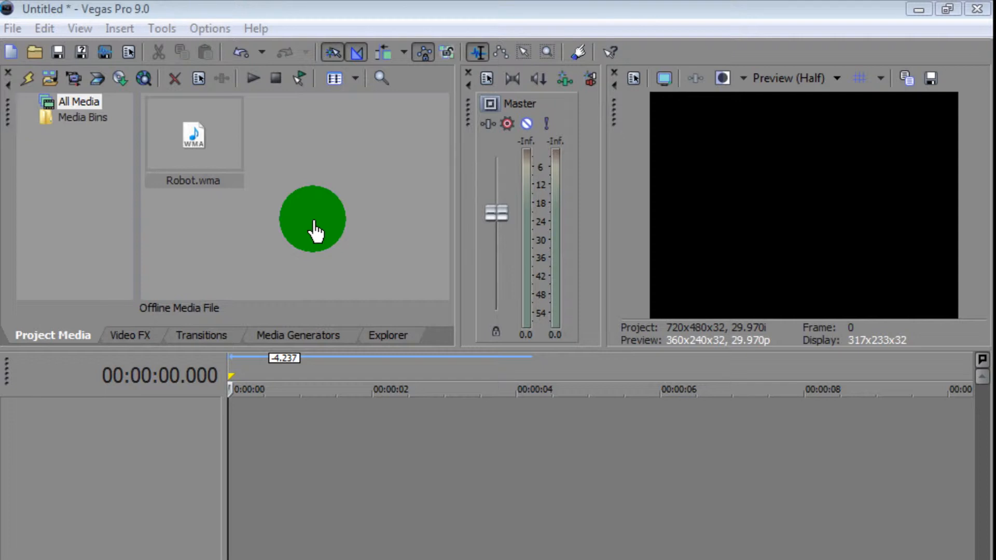
Place Robot.wma on an audio track at the timeline start and play it back once
left_click(315, 230)
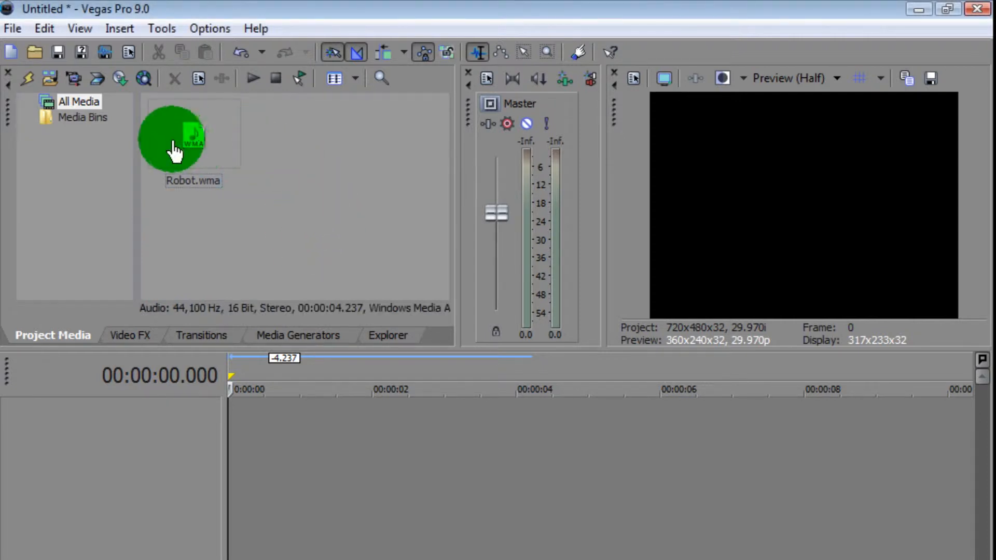
left_click_drag(178, 144, 220, 436)
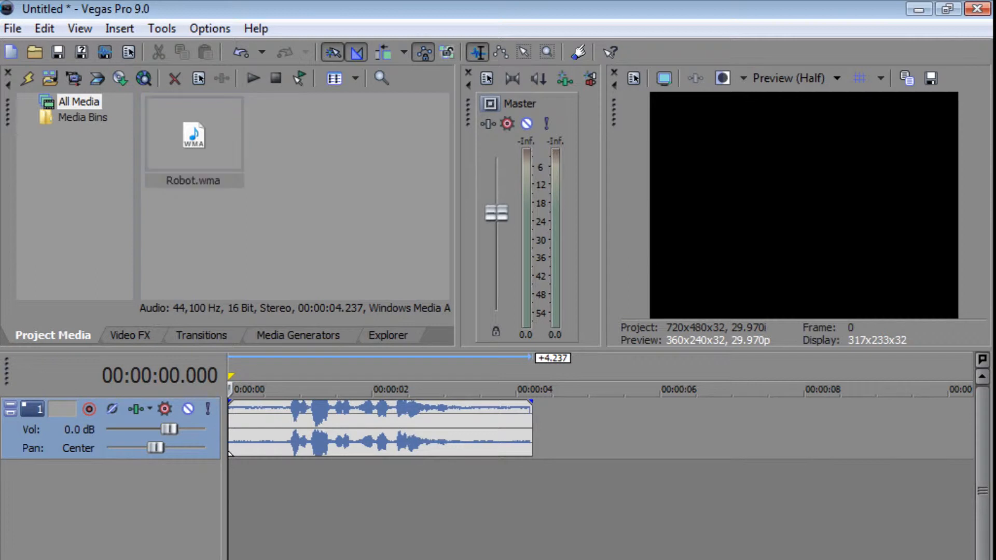
key("space")
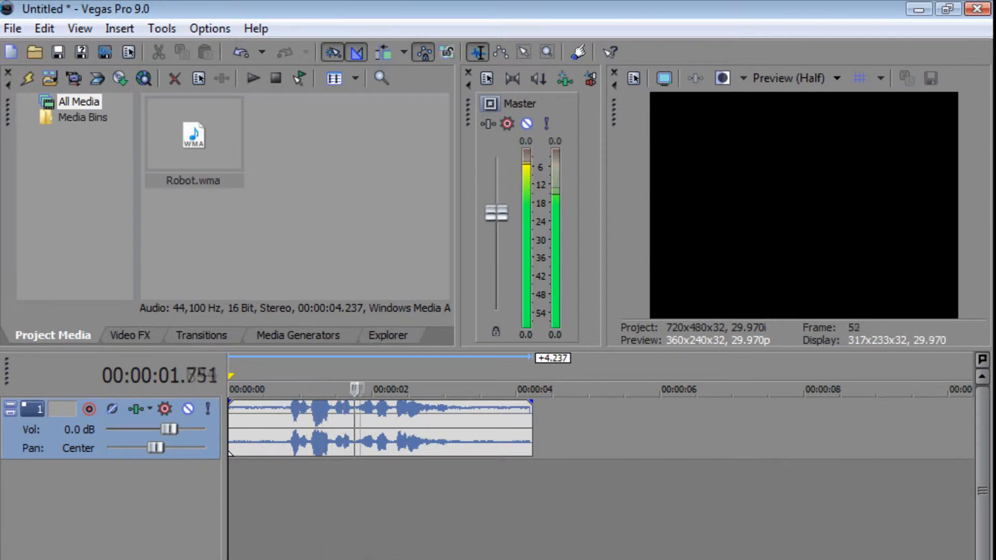
key("space")
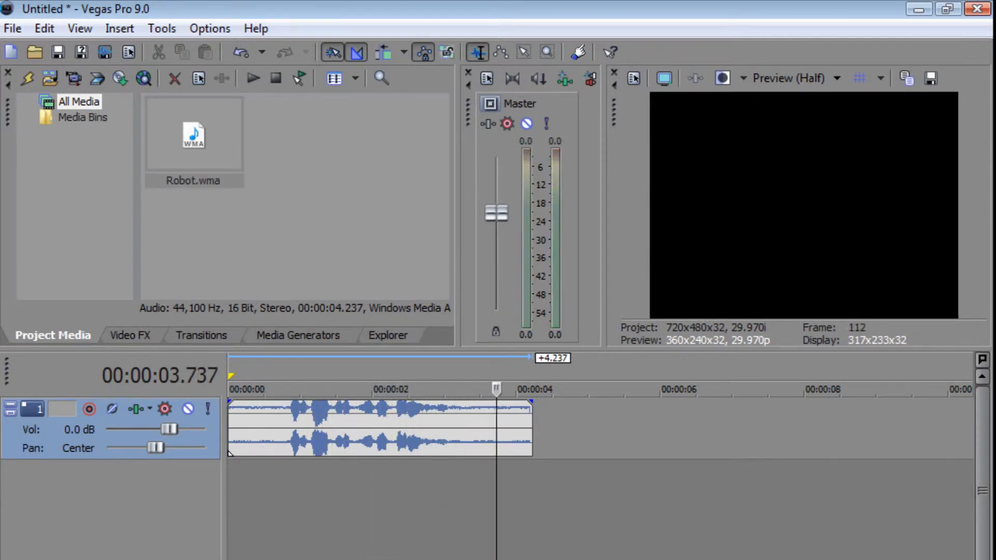
Replay from near 3.7 seconds, return the cursor to the start and select the clip
left_click(496, 389)
key("j")
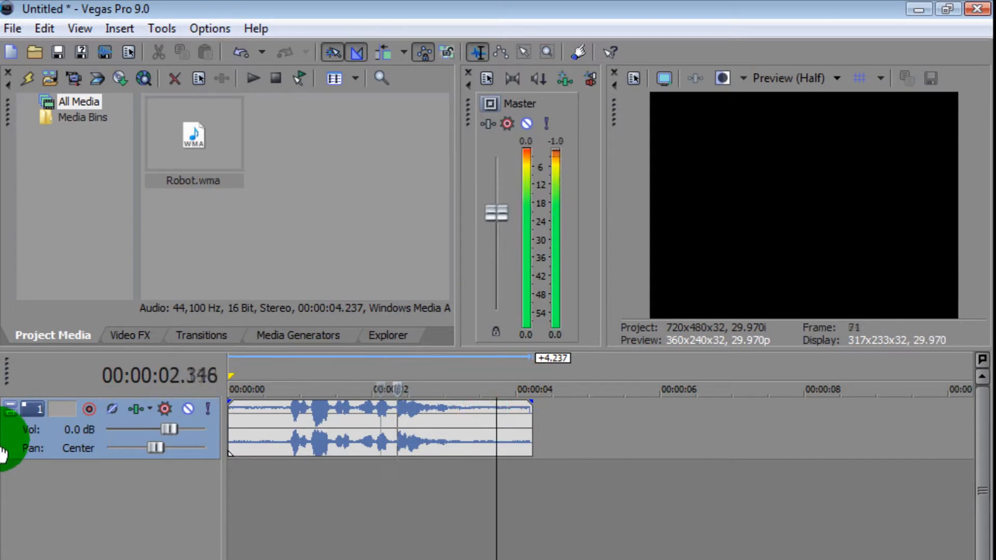
key("k")
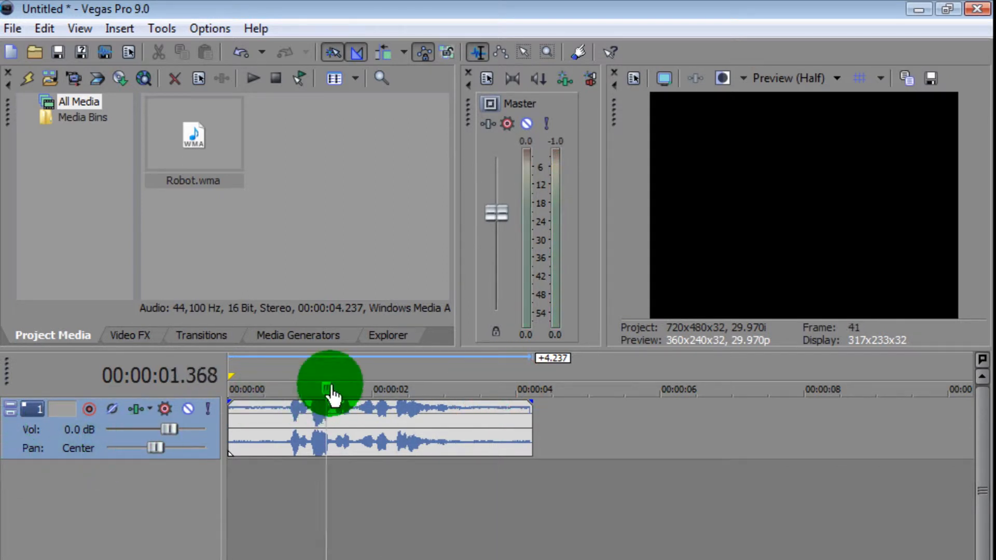
left_click_drag(326, 388, 226, 393)
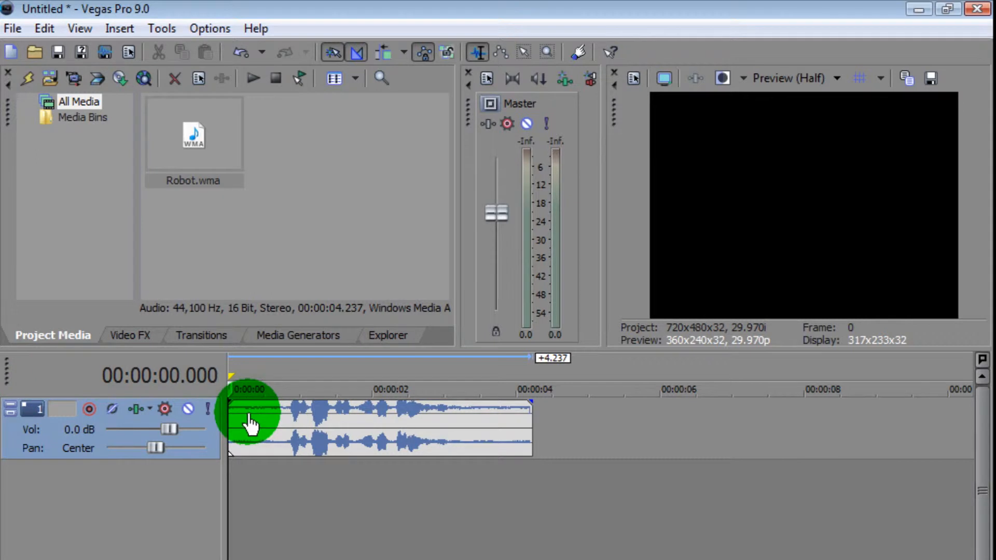
left_click(296, 427)
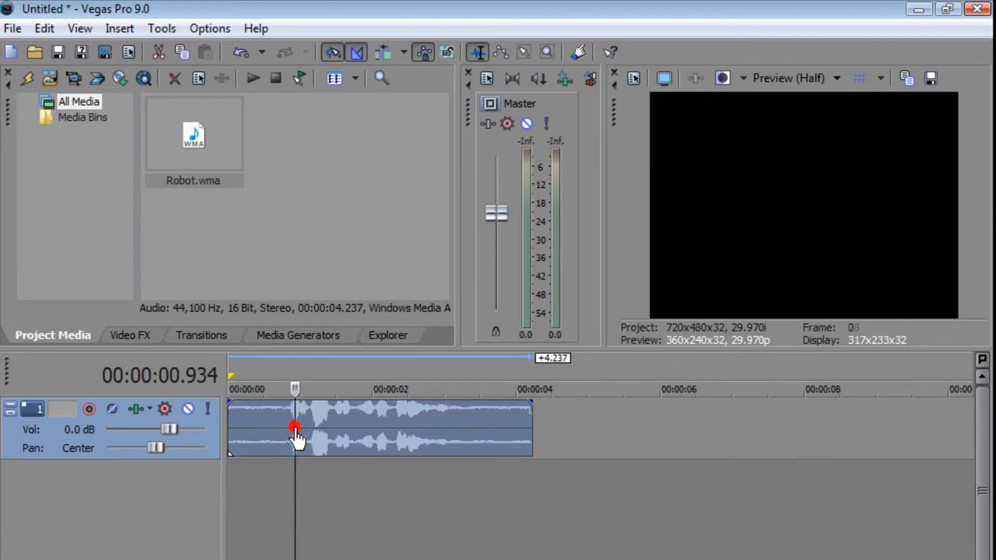
Duplicate track 1 twice via Duplicate Track, giving three identical Robot.wma tracks
right_click(55, 440)
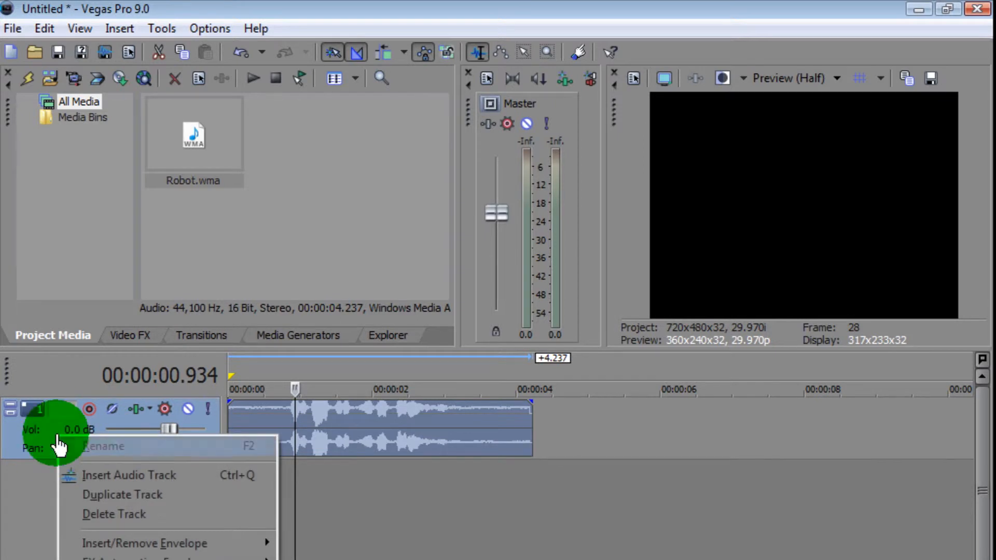
left_click(122, 495)
right_click(63, 508)
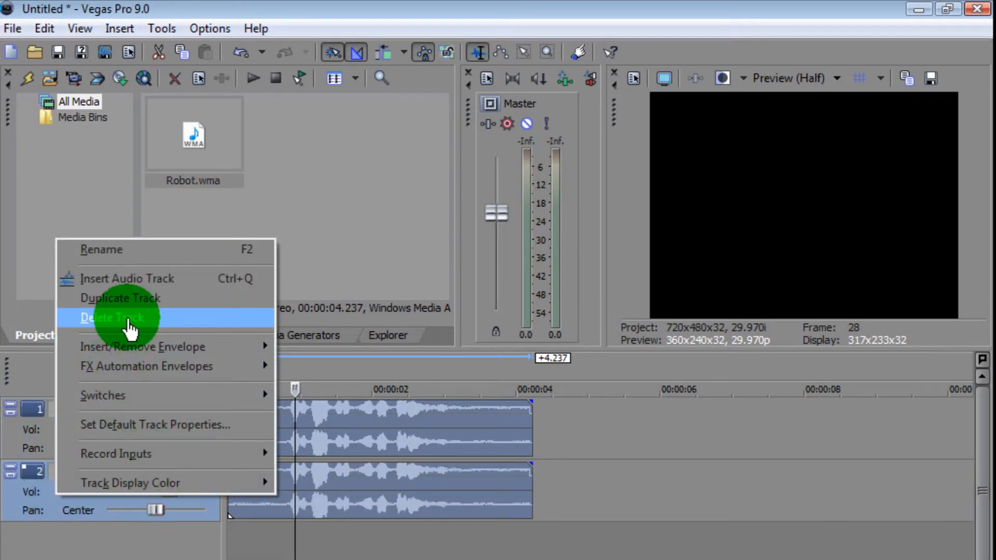
left_click(145, 299)
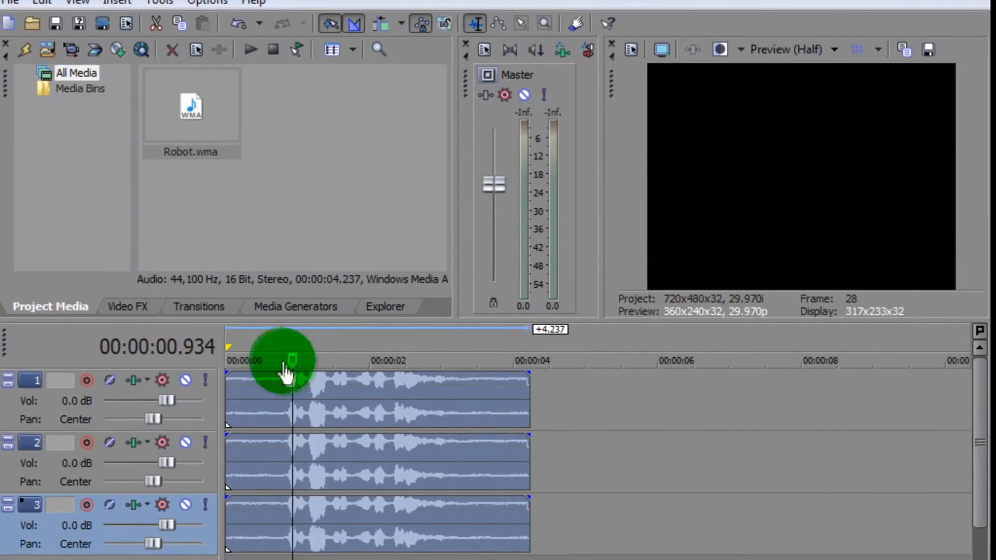
Add Pitch Shift from the Plug-In Chooser to track 1's effect chain and confirm
left_click(118, 349)
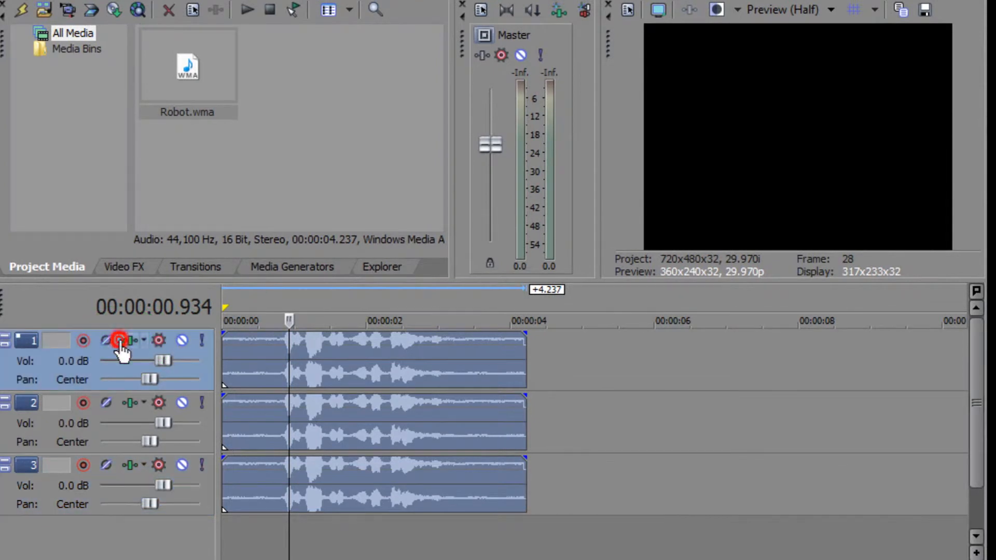
left_click(130, 342)
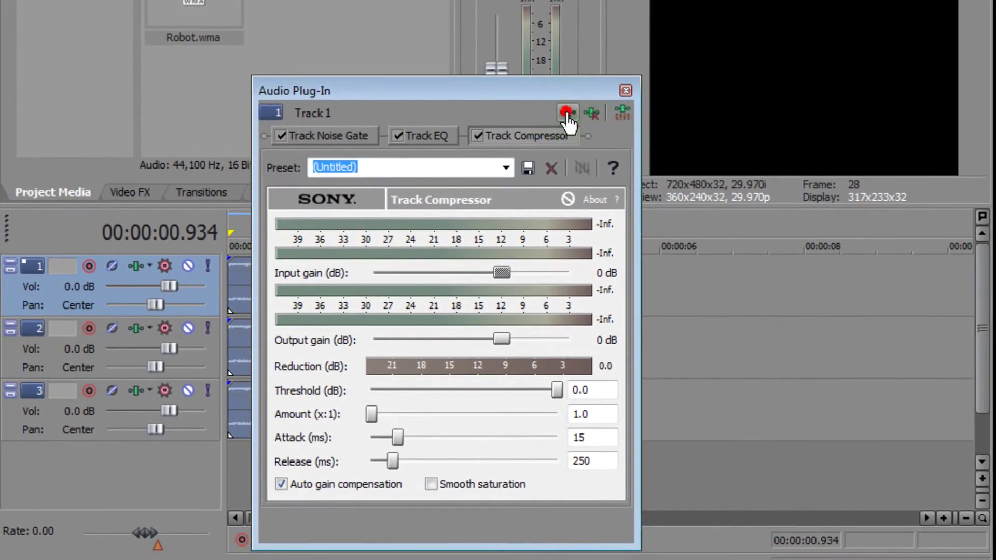
left_click(591, 134)
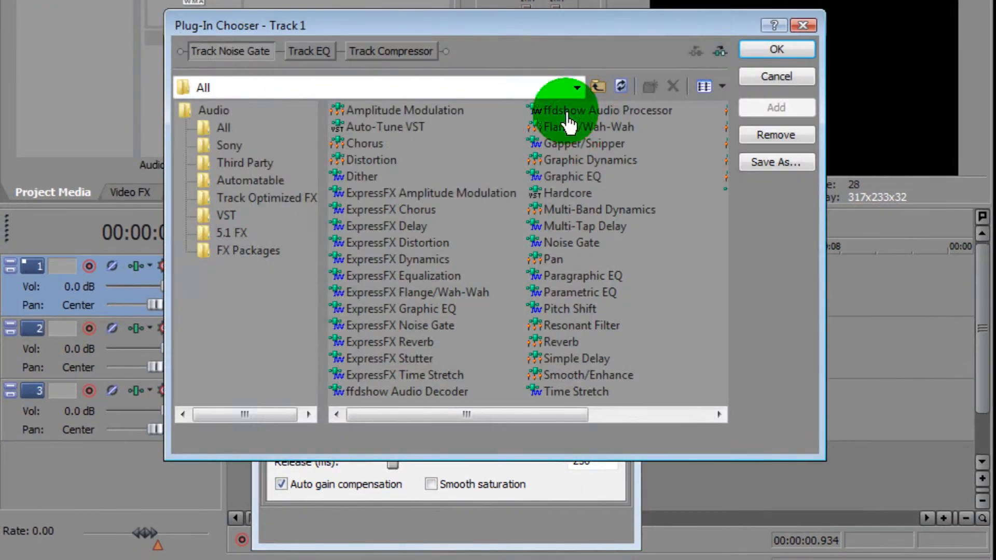
mouse_move(478, 413)
left_mouse_down()
mouse_move(545, 429)
mouse_move(623, 424)
left_mouse_up()
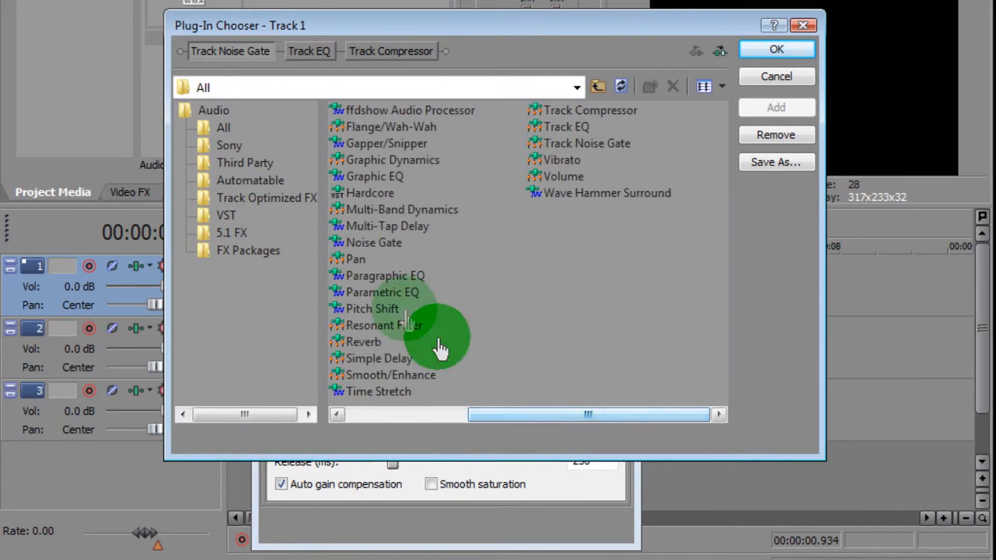
left_click(374, 309)
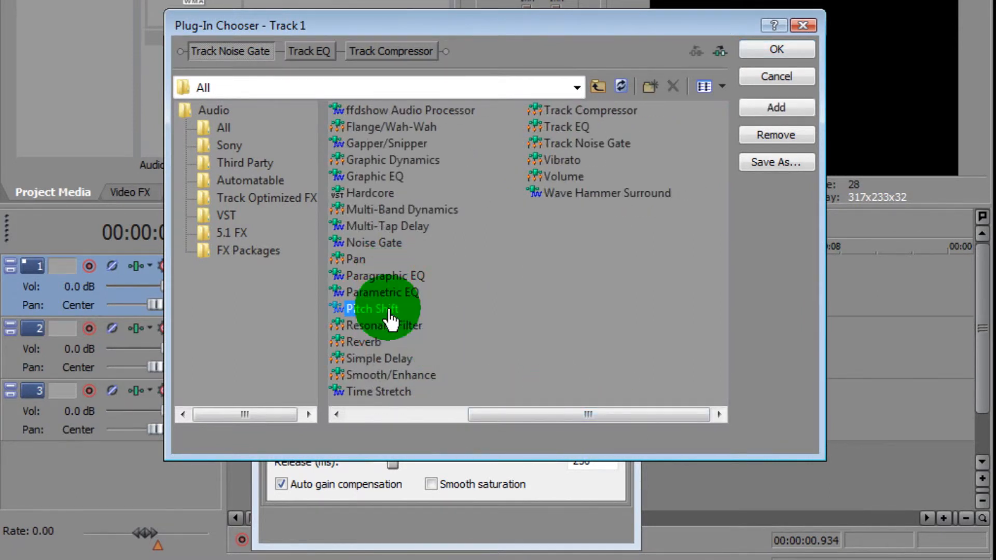
left_click(776, 107)
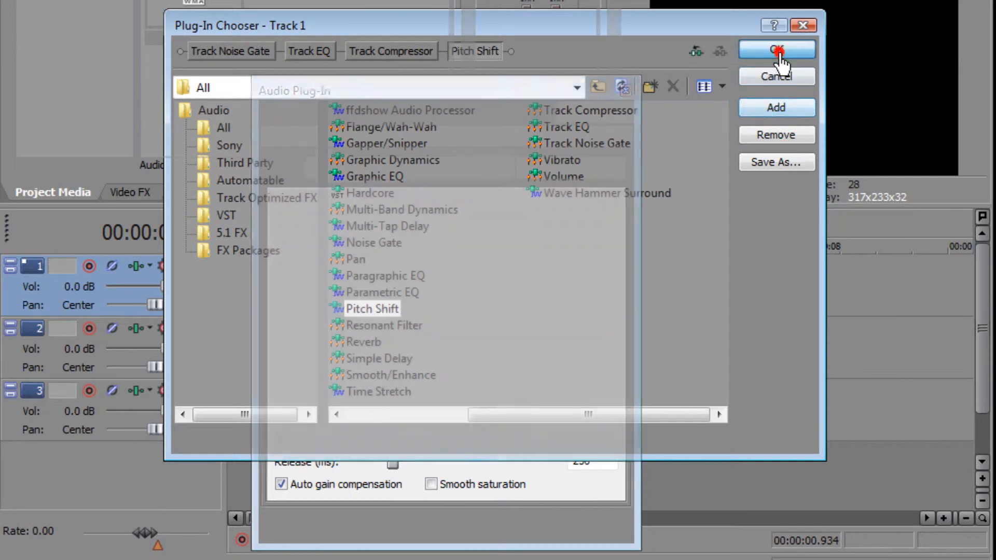
left_click(776, 49)
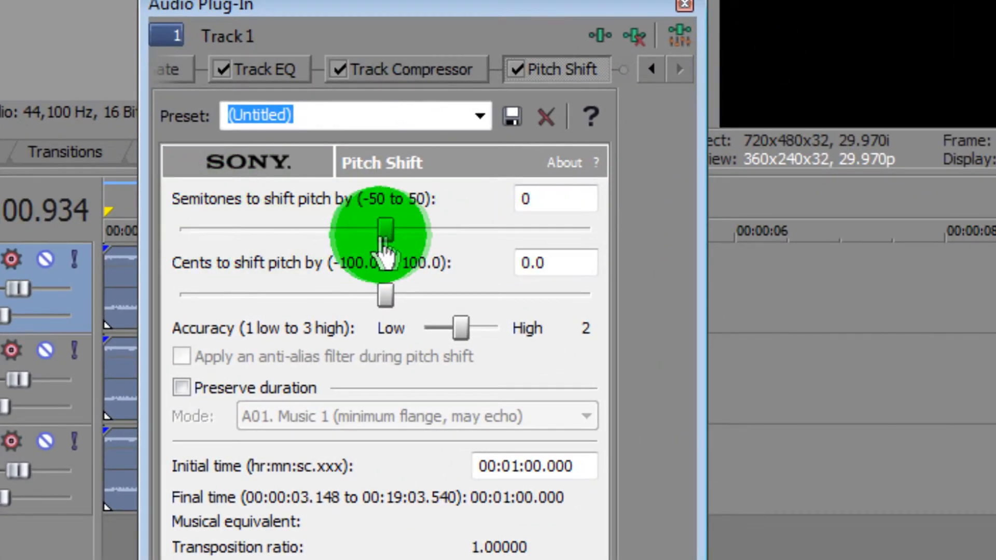
Set track 1's Pitch Shift to -3 semitones, Preserve duration, mode A07. Speech 1
left_click_drag(385, 231, 374, 230)
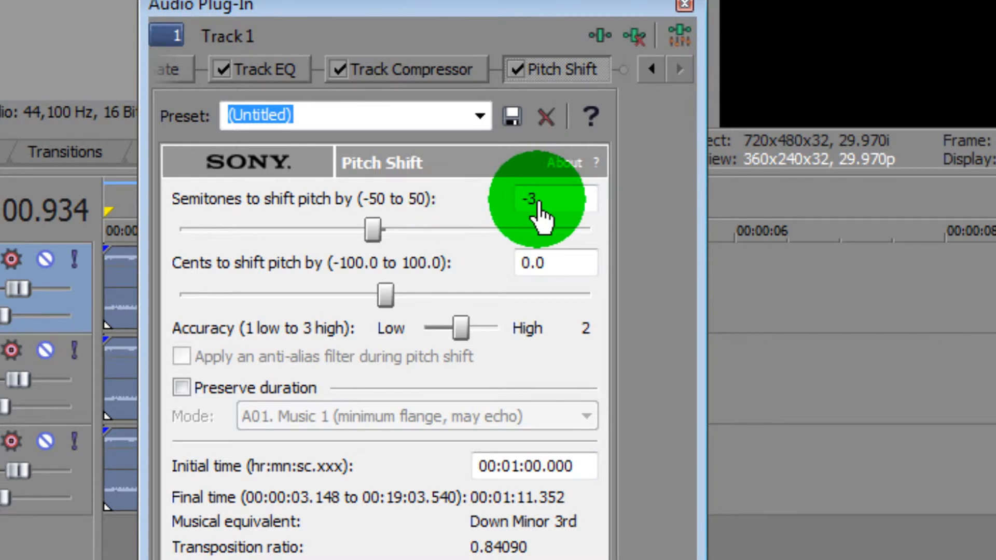
left_click(180, 387)
left_click(329, 417)
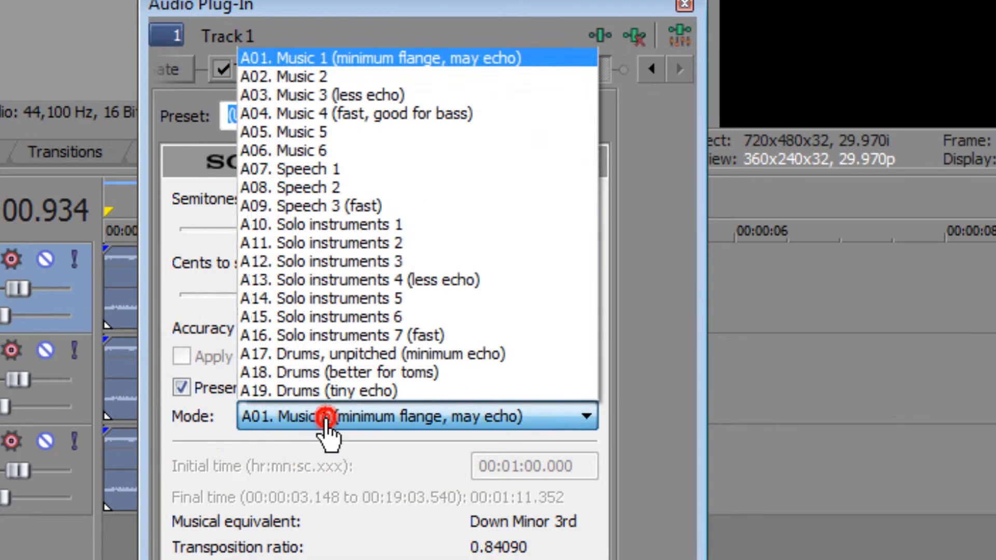
left_click(356, 170)
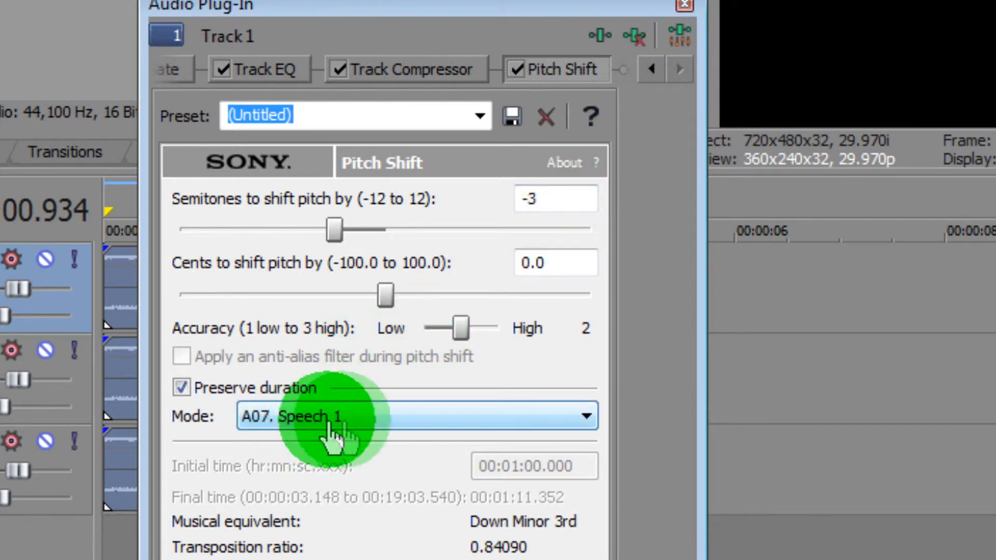
left_click(683, 7)
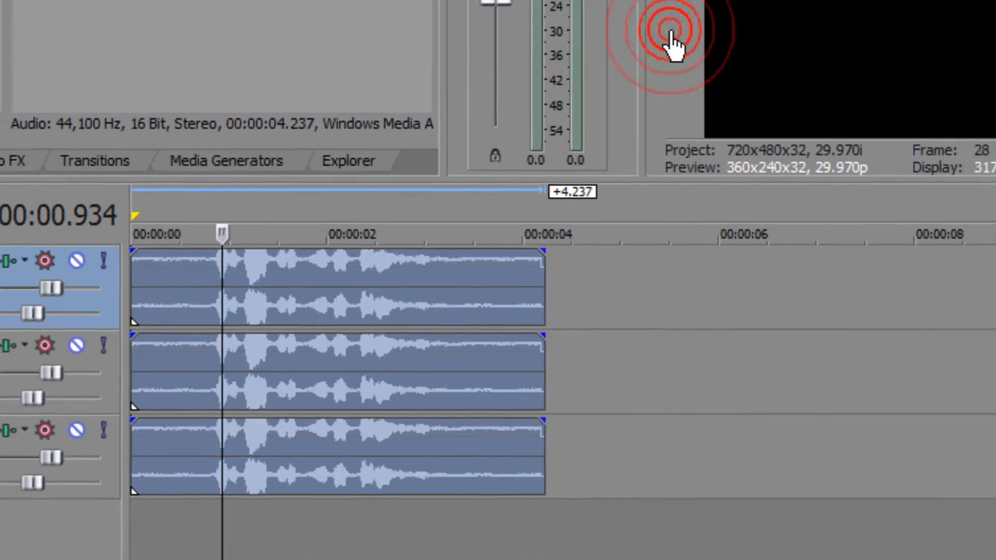
Add Pitch Shift from the Plug-In Chooser to track 3's effect chain and confirm
left_click(8, 430)
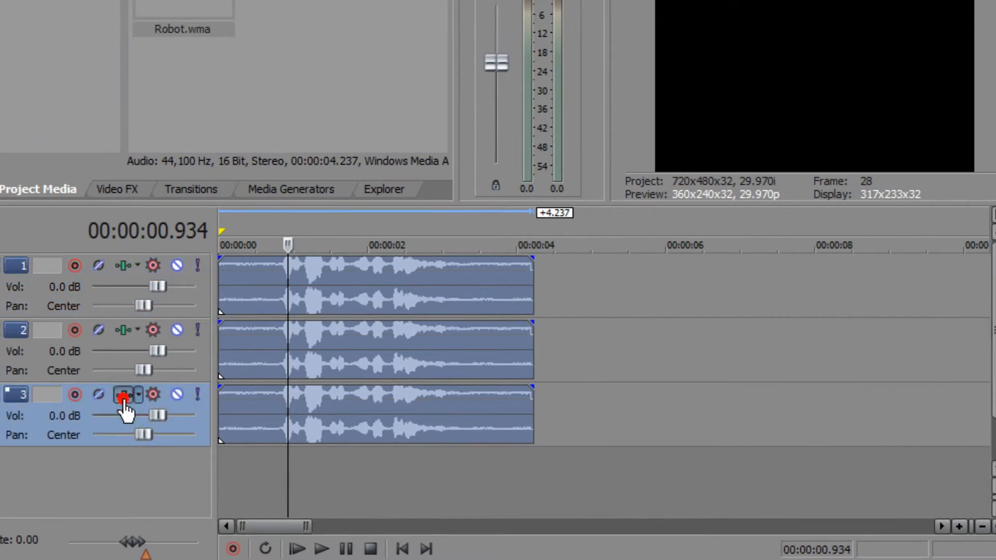
left_click(125, 399)
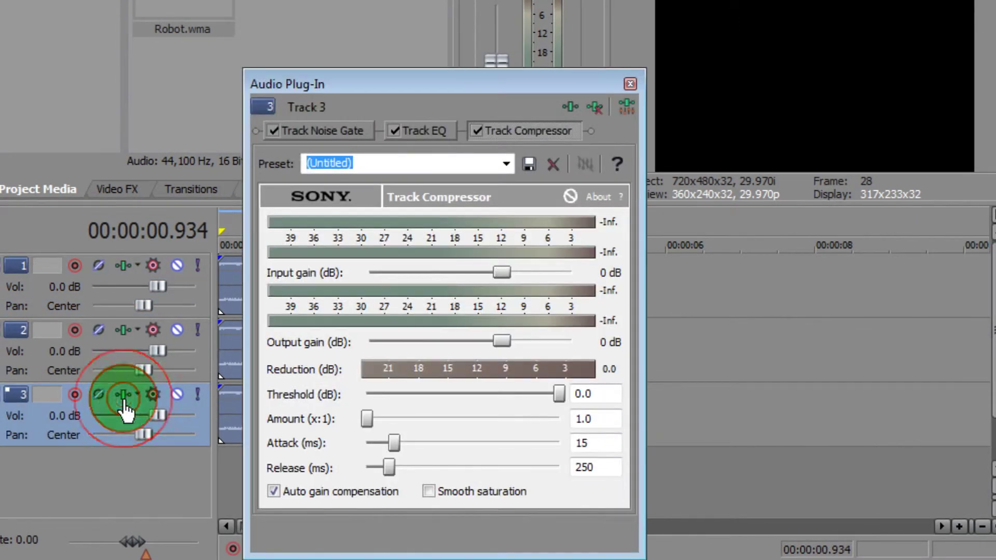
left_click(570, 108)
left_click_drag(498, 419, 612, 427)
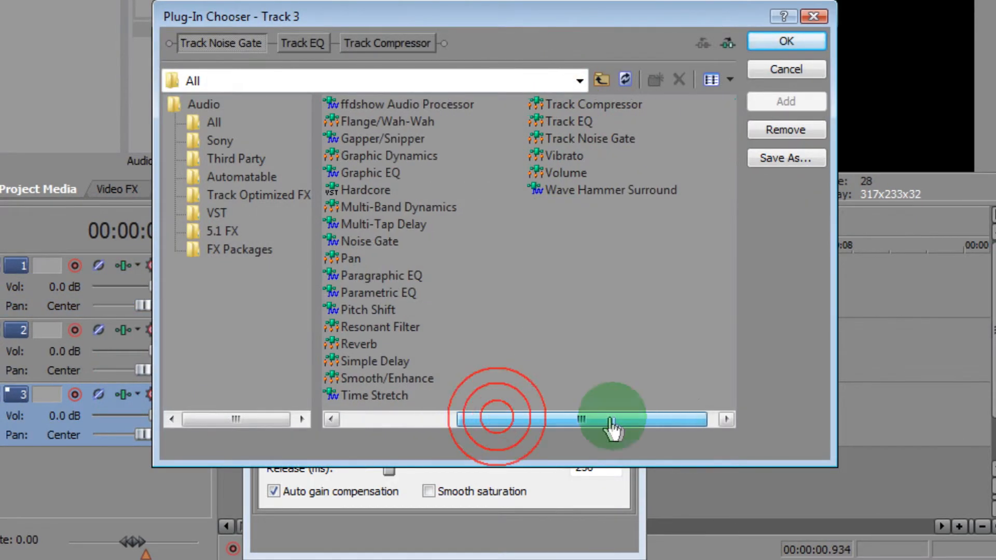
left_click(367, 309)
left_click(786, 102)
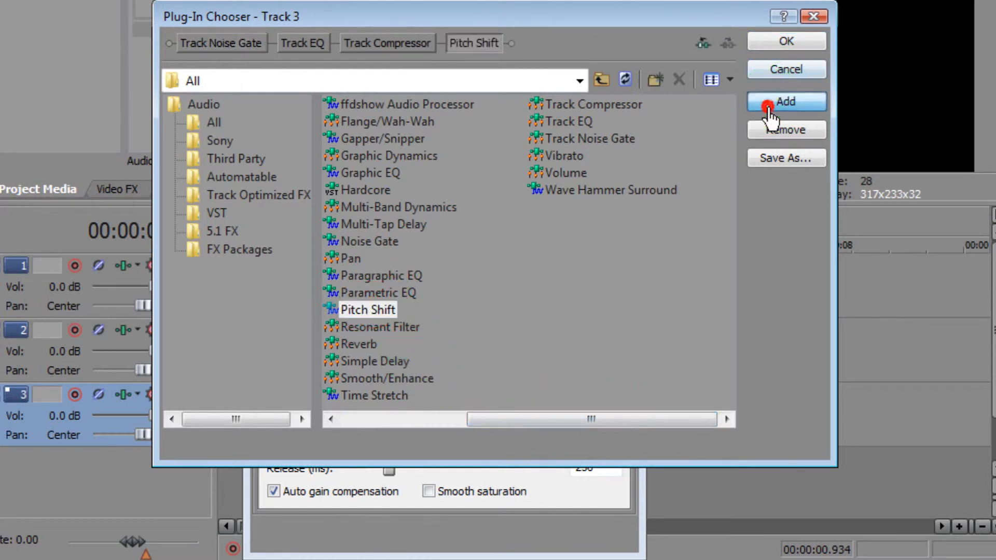
left_click(787, 41)
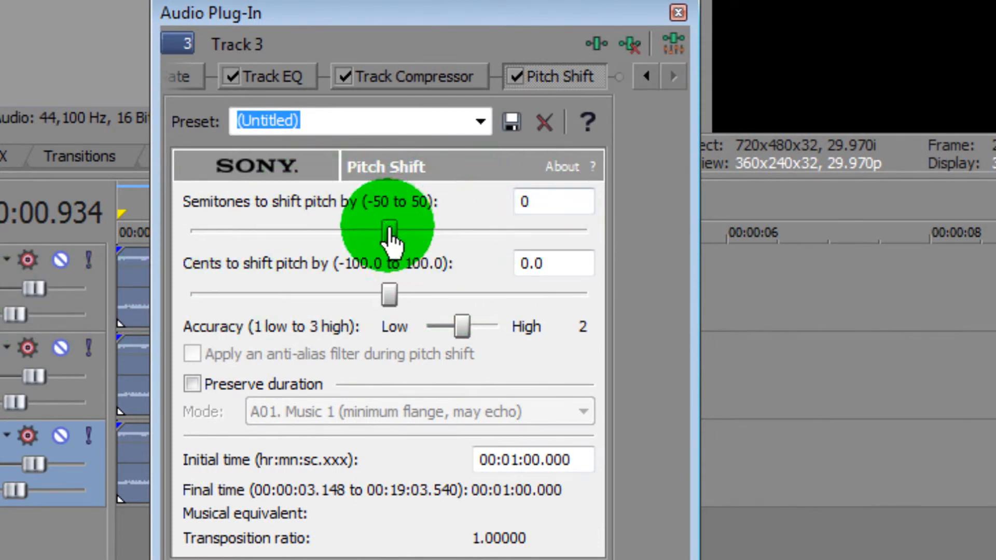
Set track 3's Pitch Shift to +3 semitones, Preserve duration, mode A07. Speech 1
left_click_drag(391, 233, 403, 232)
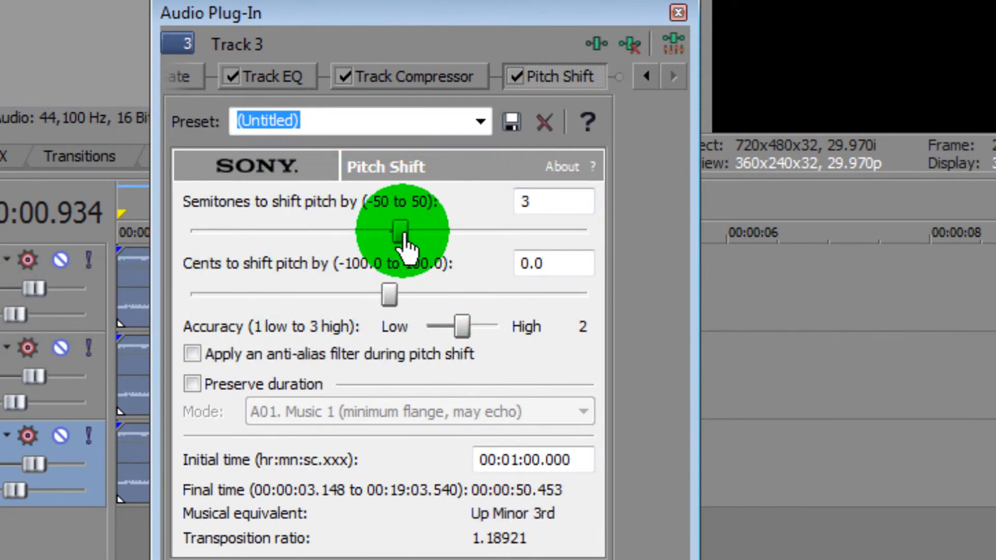
left_click(192, 384)
left_click(323, 412)
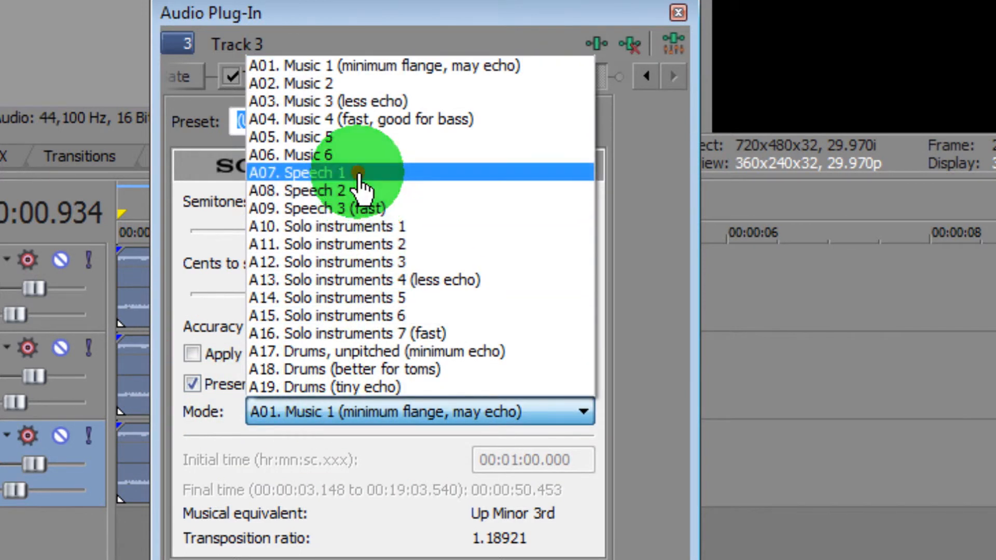
left_click(358, 172)
left_click(678, 12)
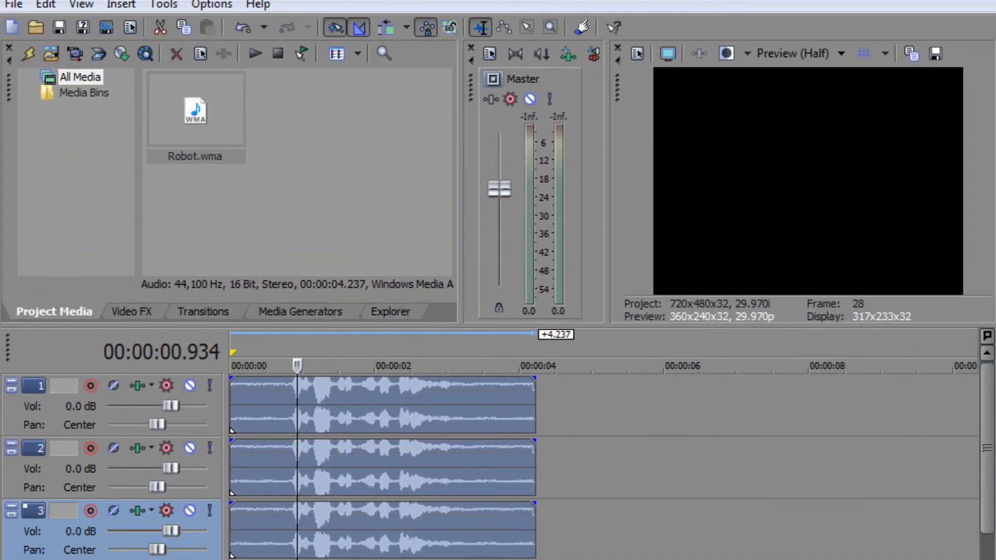
Play all three layered voice tracks together to hear the robot voice, then stop
key("space")
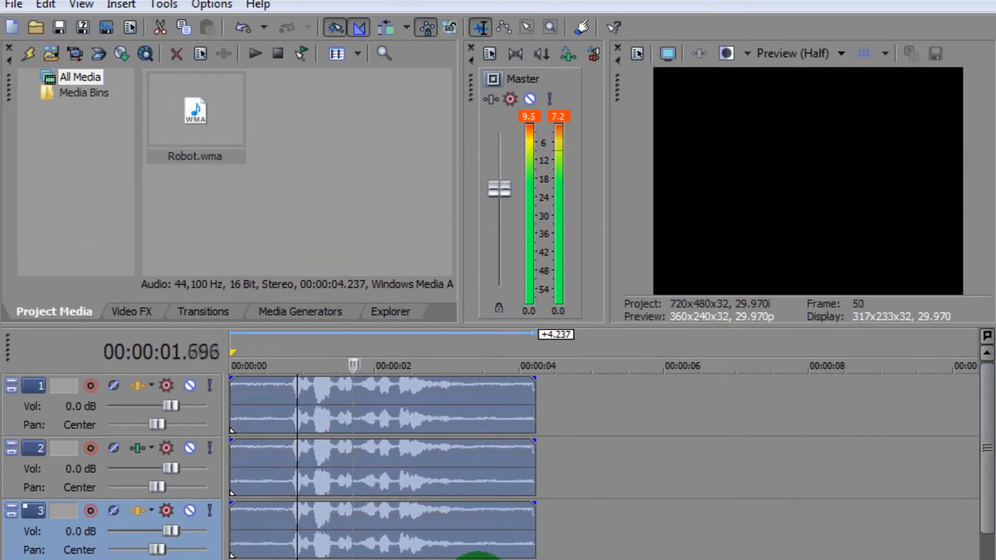
key("Return")
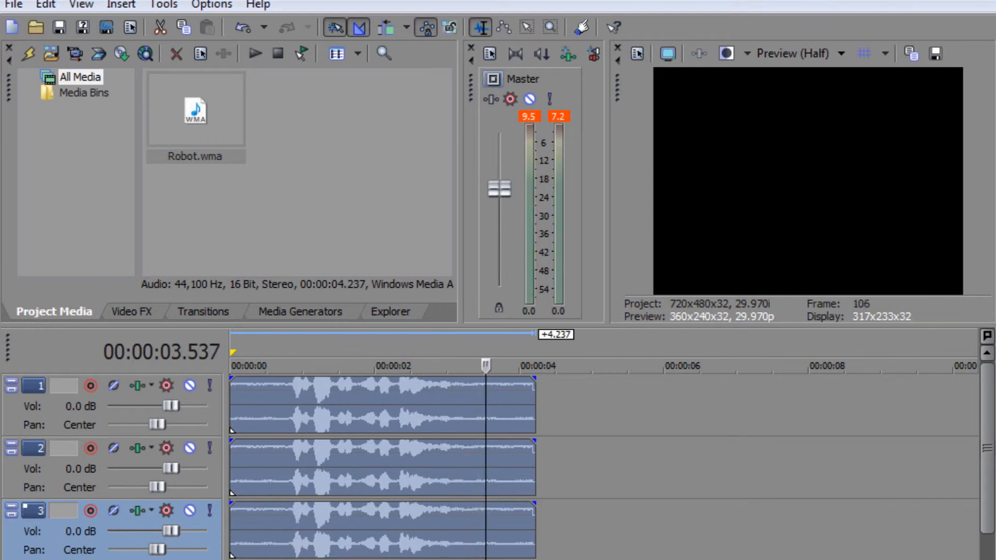